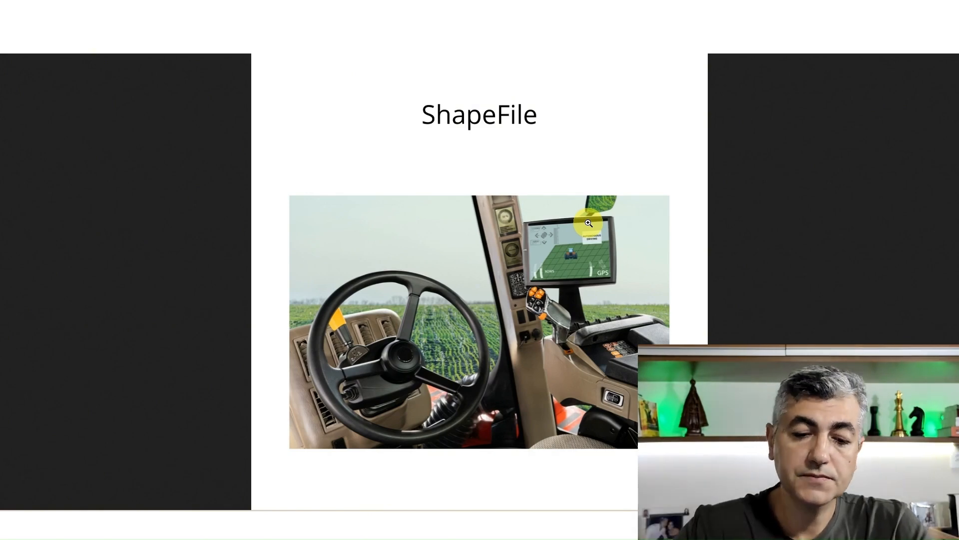
# Examine the rate zones along the full length of the Complemento_N prescription map
pyautogui.press('Right')
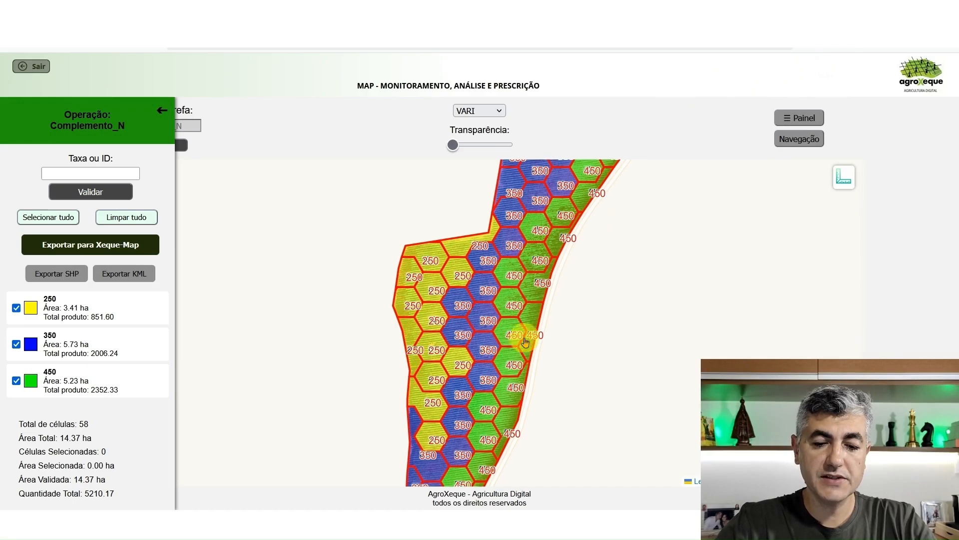
pyautogui.moveTo(574, 269); pyautogui.dragTo(561, 332)
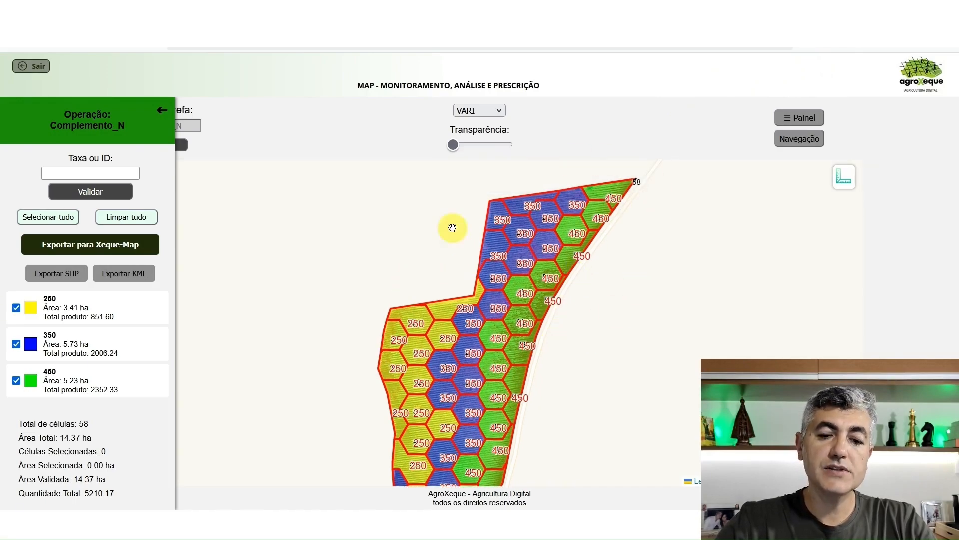
pyautogui.moveTo(583, 381)
pyautogui.mouseDown()
pyautogui.moveTo(576, 278)
pyautogui.moveTo(552, 289)
pyautogui.moveTo(550, 313)
pyautogui.mouseUp()
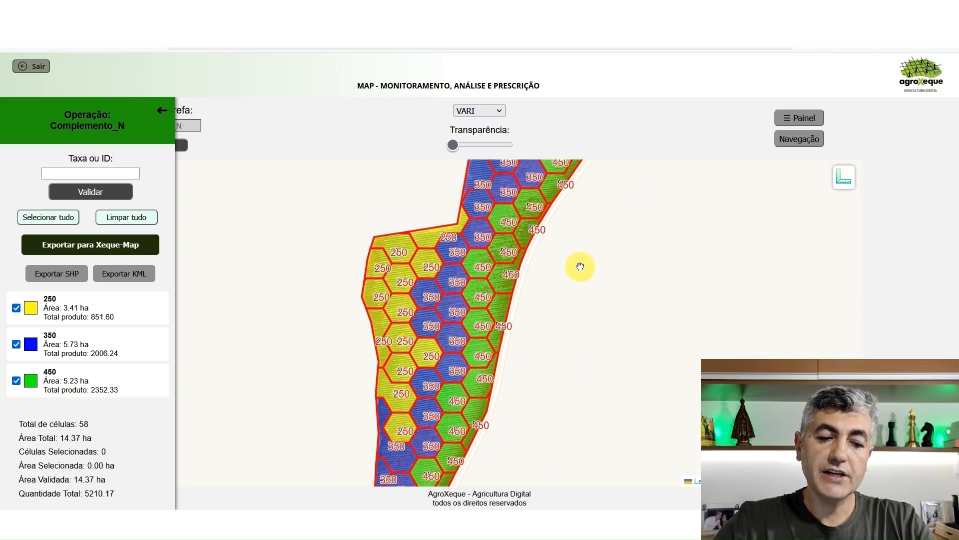
pyautogui.moveTo(542, 243); pyautogui.dragTo(563, 288)
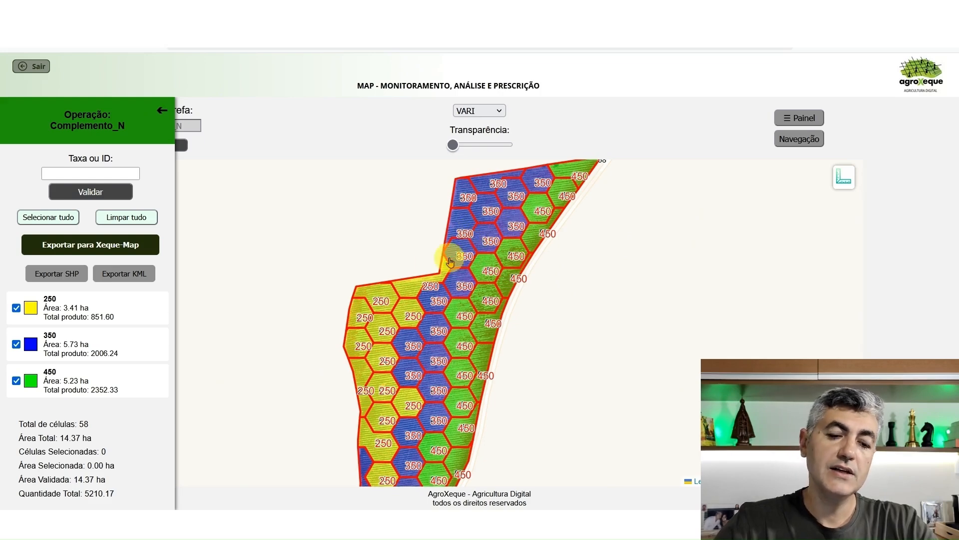
pyautogui.moveTo(590, 340); pyautogui.dragTo(594, 264)
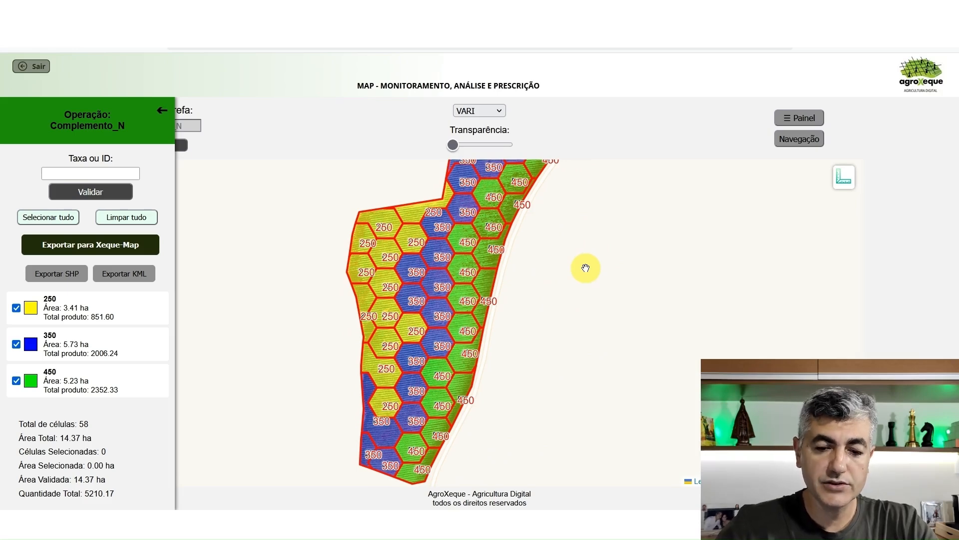
pyautogui.moveTo(585, 268); pyautogui.dragTo(565, 335)
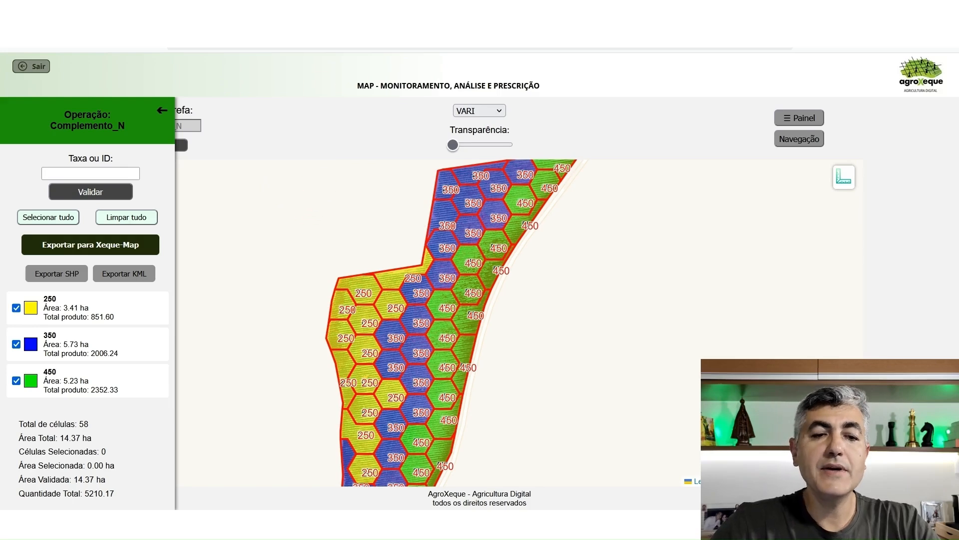
pyautogui.click(320, 15)
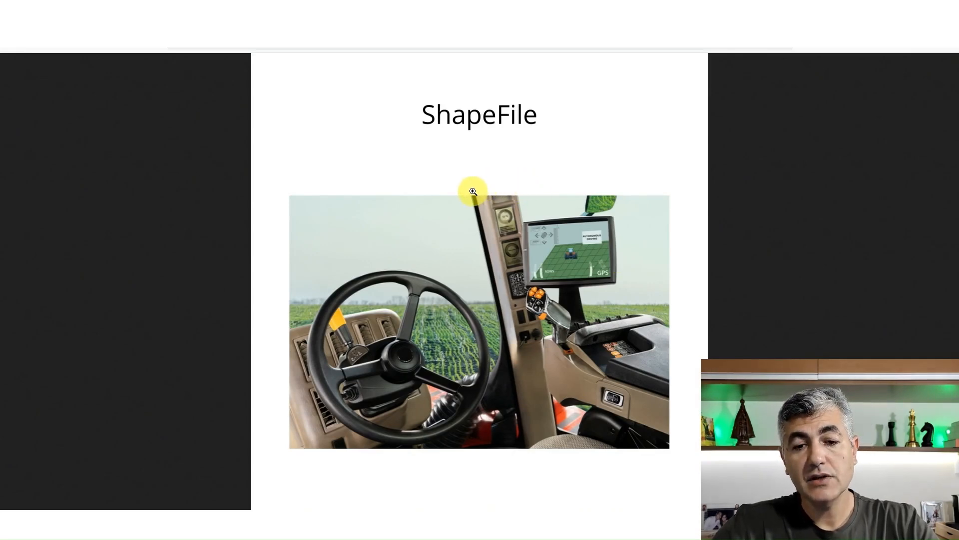
# Export the Complemento_N prescription as a shapefile and show the newest downloaded archive in its folder
pyautogui.click(172, 15)
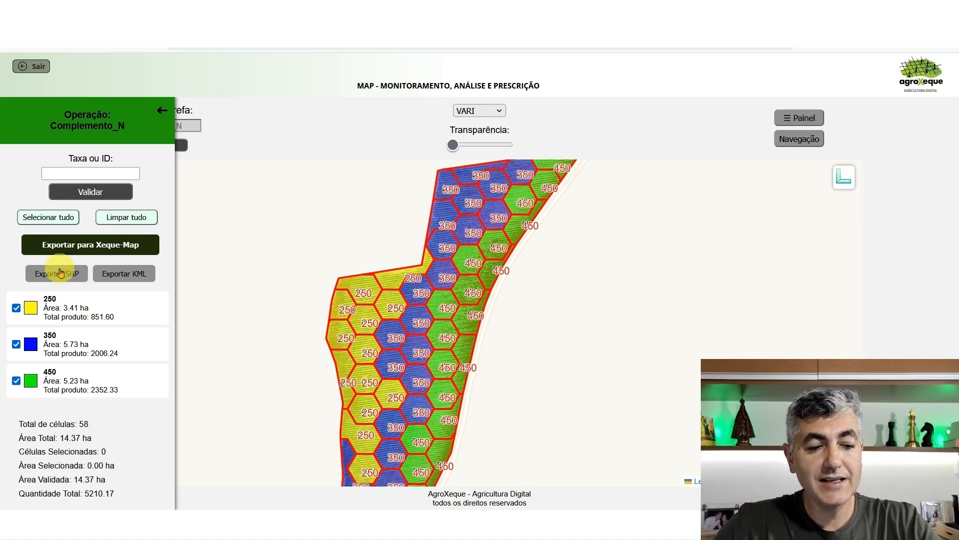
pyautogui.click(58, 276)
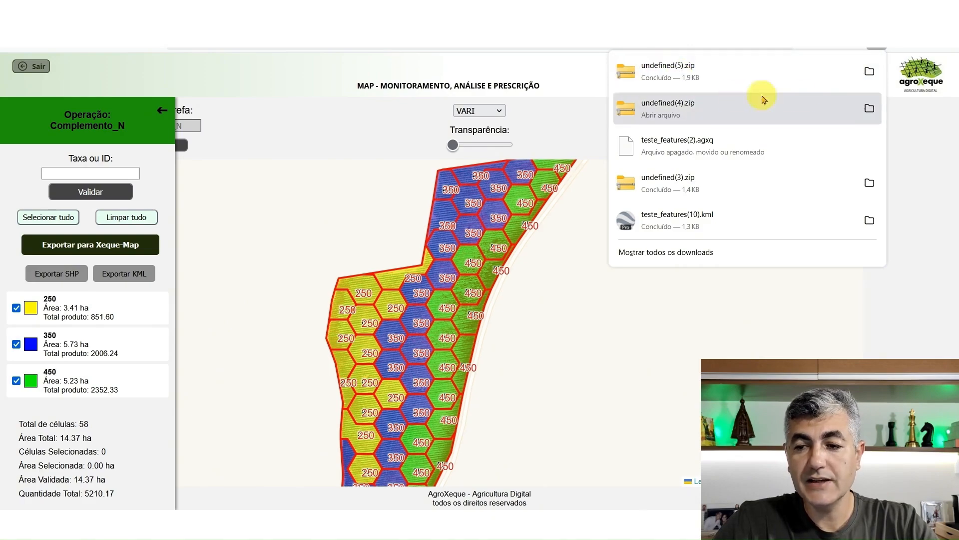
pyautogui.click(869, 80)
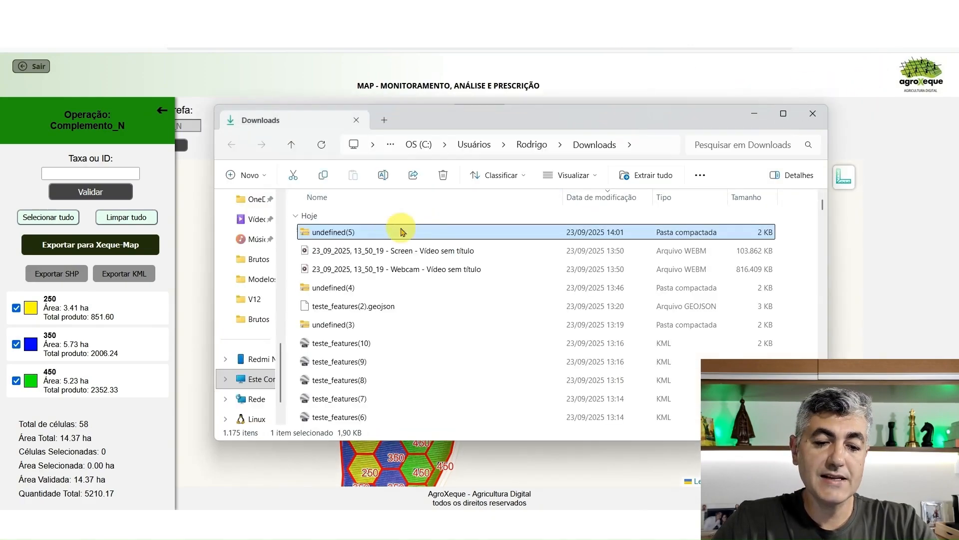
# Extract the undefined(5) archive with WinRAR and open the Complemento_N folder inside the extracted undefined(5) folder
pyautogui.rightClick(349, 232)
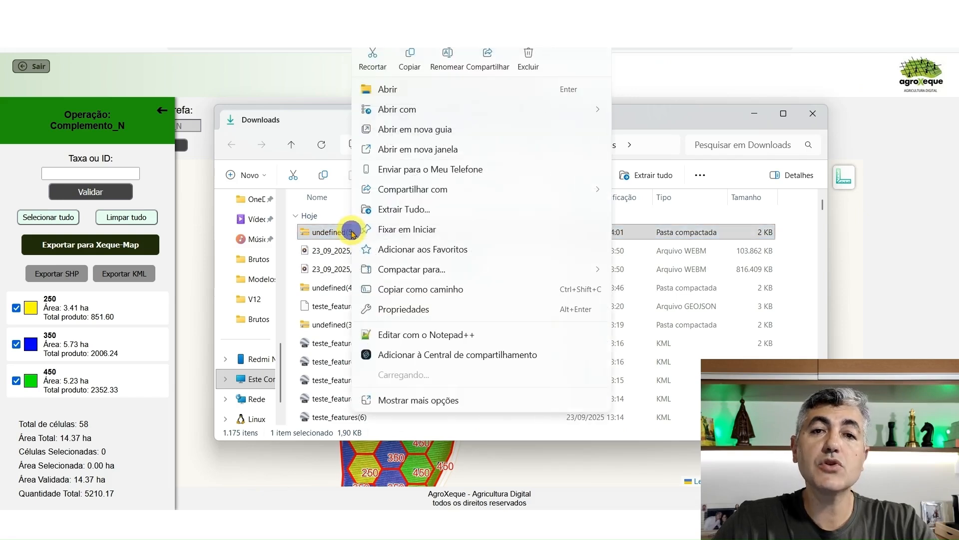
pyautogui.moveTo(407, 375)
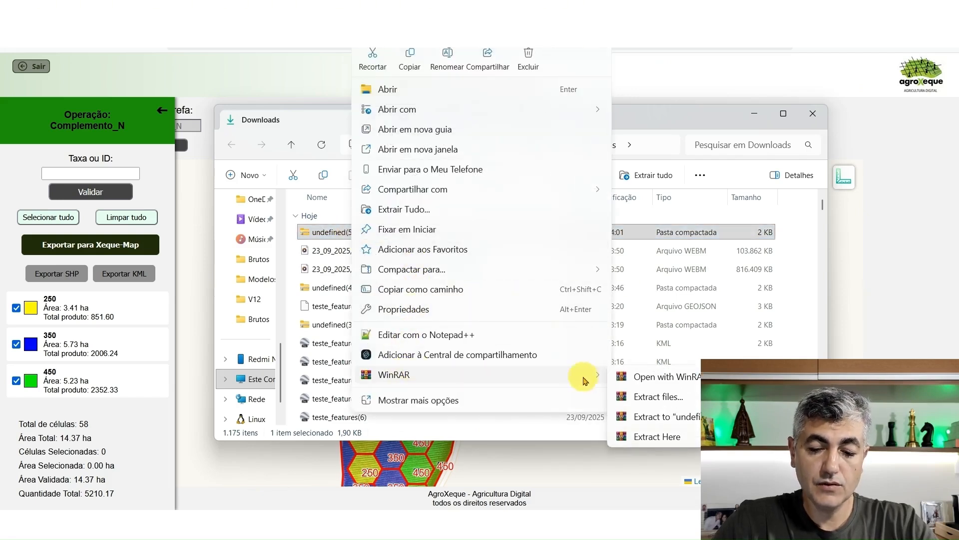
pyautogui.click(648, 397)
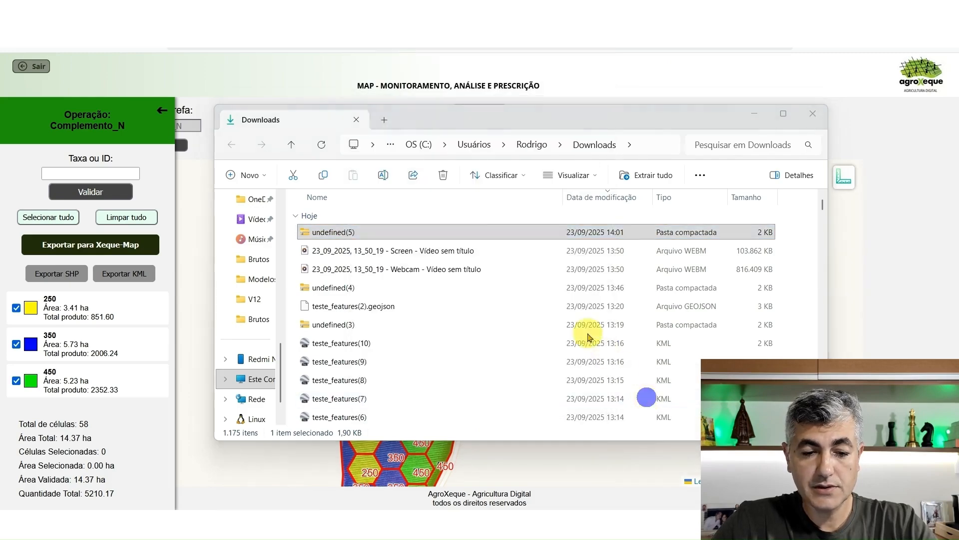
pyautogui.click(510, 402)
pyautogui.scroll(-10, 456, 309)
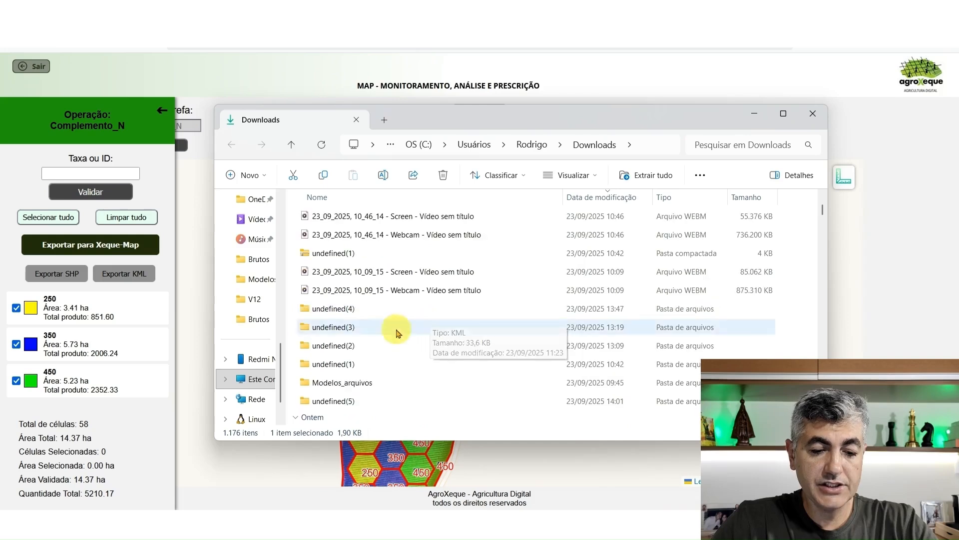
pyautogui.doubleClick(354, 401)
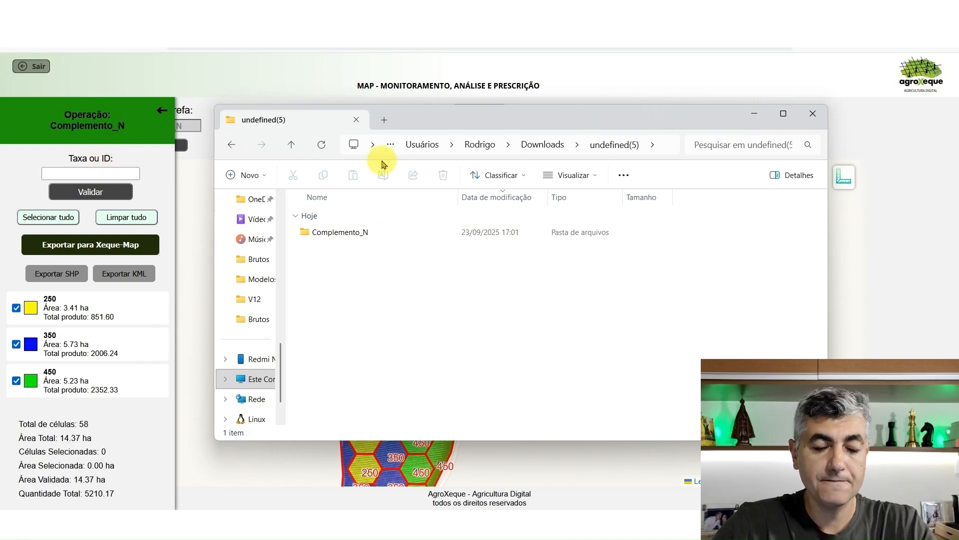
pyautogui.doubleClick(353, 235)
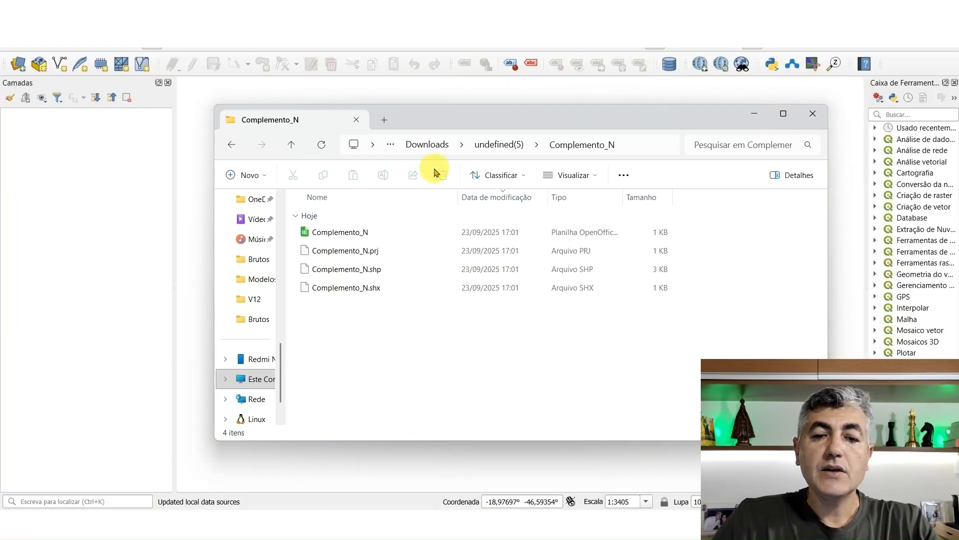
# Load Complemento_N.shp into QGIS as a layer and check its attribute table
pyautogui.moveTo(339, 269)
pyautogui.mouseDown()
pyautogui.moveTo(352, 269)
pyautogui.moveTo(126, 254)
pyautogui.mouseUp()
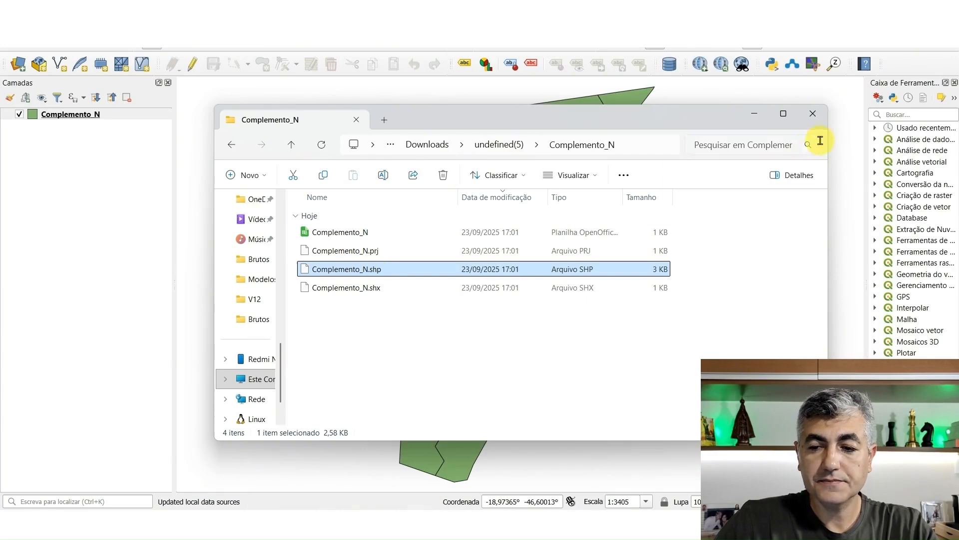
pyautogui.click(755, 113)
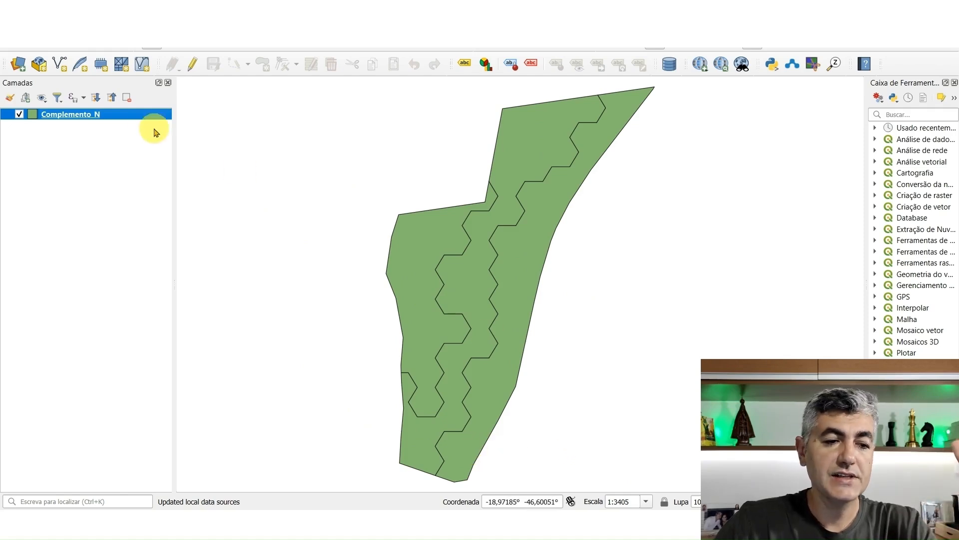
pyautogui.rightClick(106, 113)
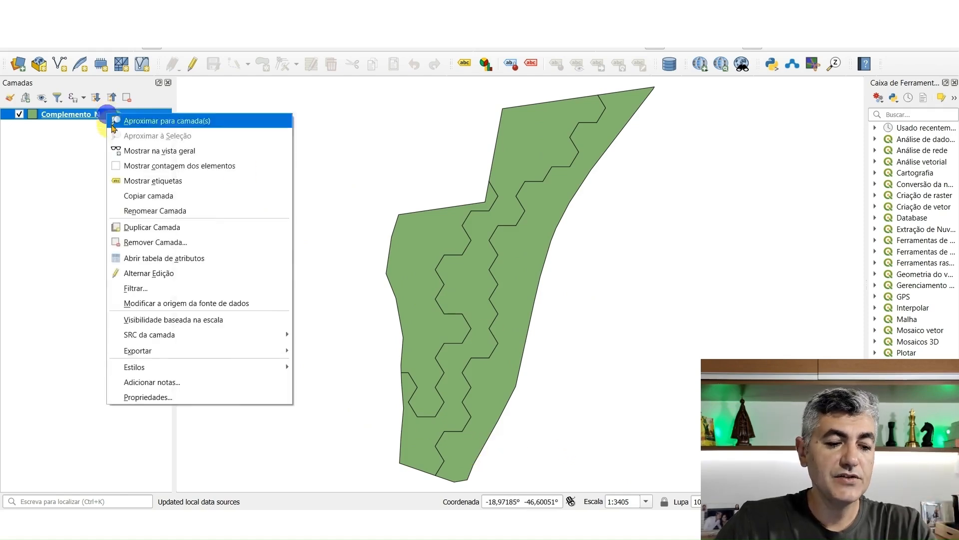
pyautogui.click(163, 258)
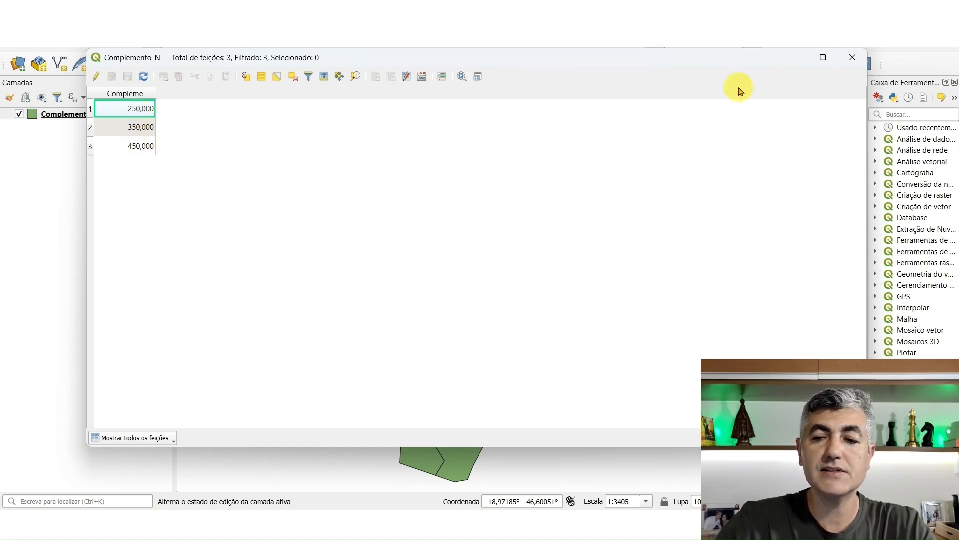
pyautogui.click(852, 57)
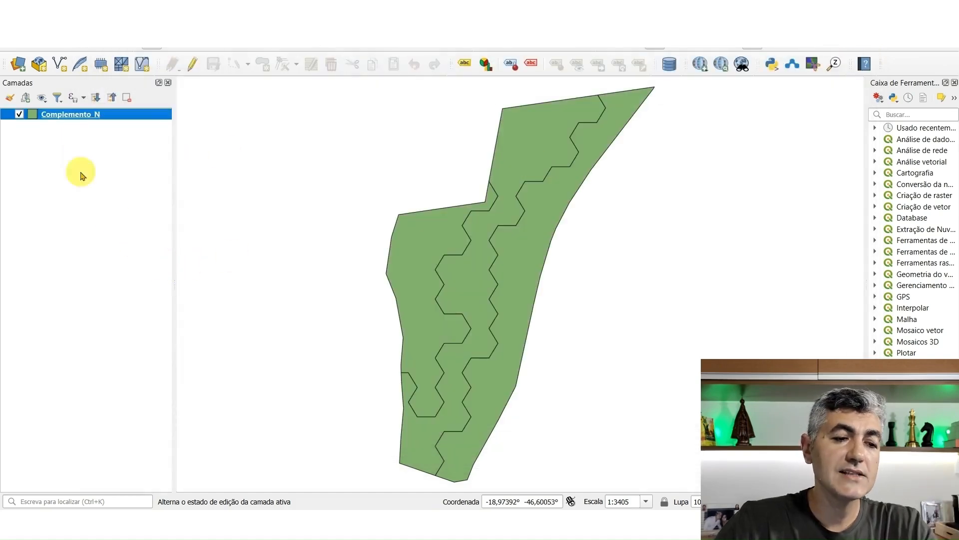
# Style the Complemento_N layer as categorized by the Compleme field, classified with the Spectral color ramp
pyautogui.rightClick(77, 114)
pyautogui.click(140, 398)
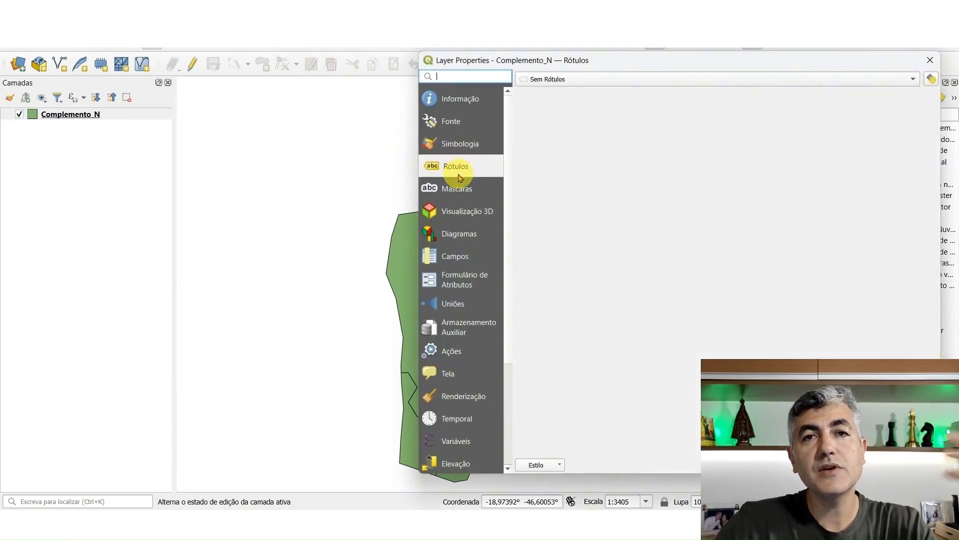
pyautogui.click(460, 144)
pyautogui.click(643, 79)
pyautogui.click(653, 88)
pyautogui.click(934, 135)
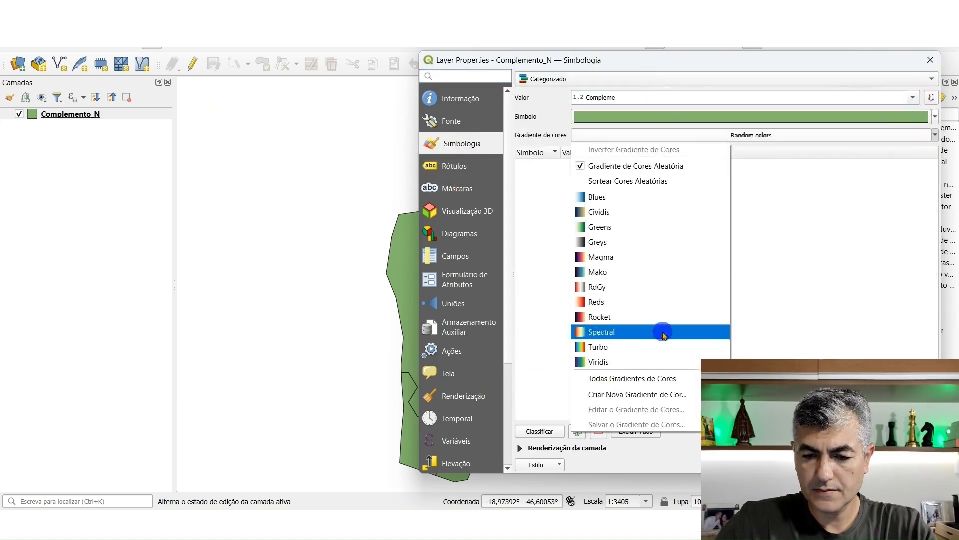
pyautogui.click(649, 332)
pyautogui.click(540, 432)
# Label the Complemento_N layer with single labels from the Compleme field and accept the layer properties
pyautogui.click(456, 166)
pyautogui.click(622, 79)
pyautogui.click(625, 89)
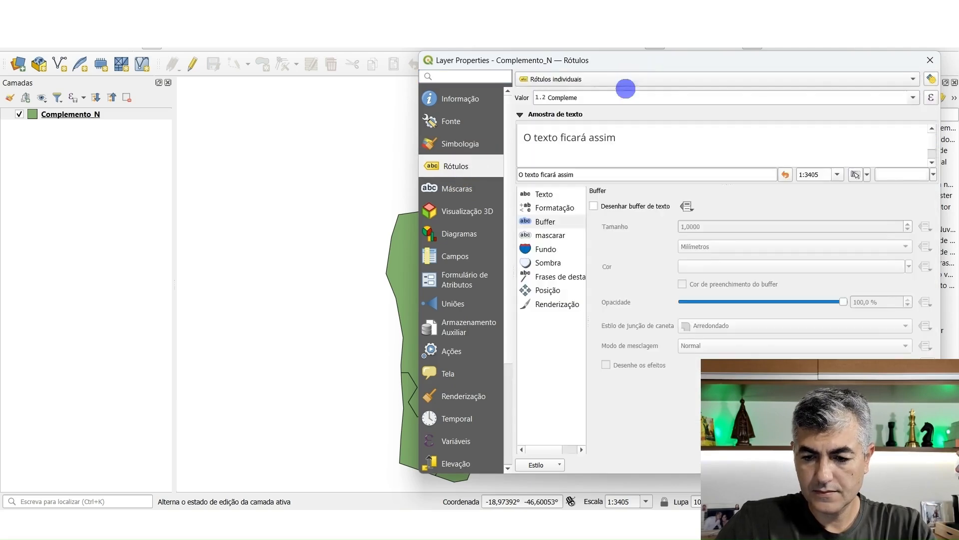
pyautogui.click(755, 465)
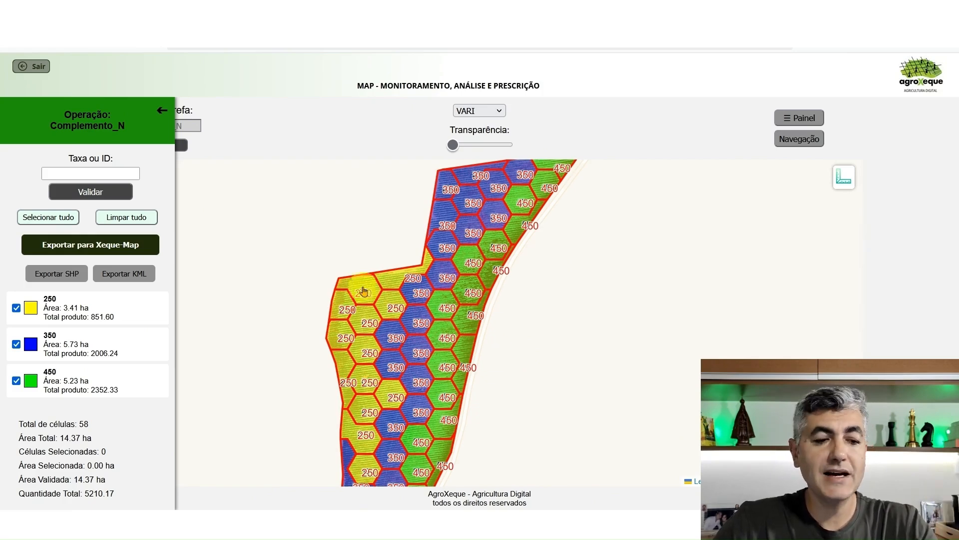
# In the agroXeque map, export the Complemento_N prescription as KML and also for Xeque-Map
pyautogui.click(133, 272)
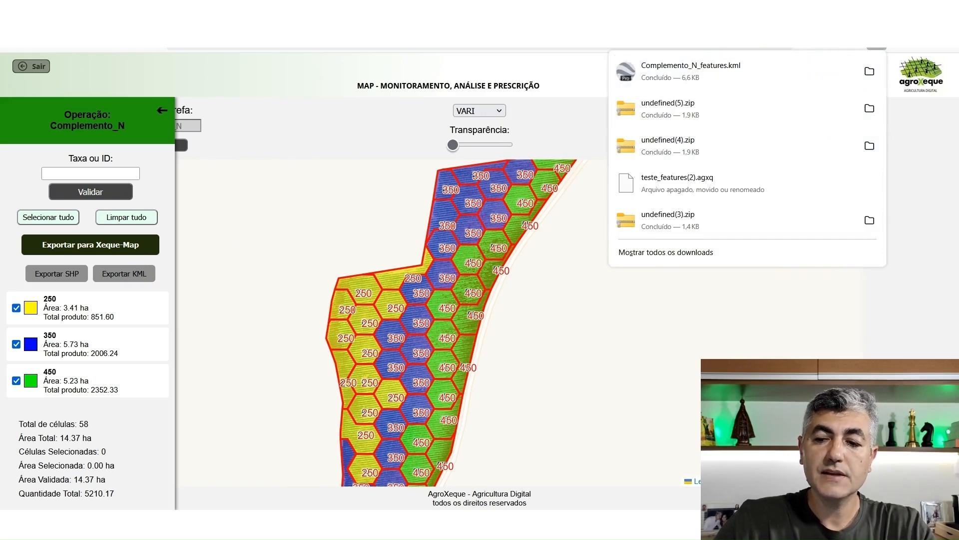
pyautogui.click(924, 186)
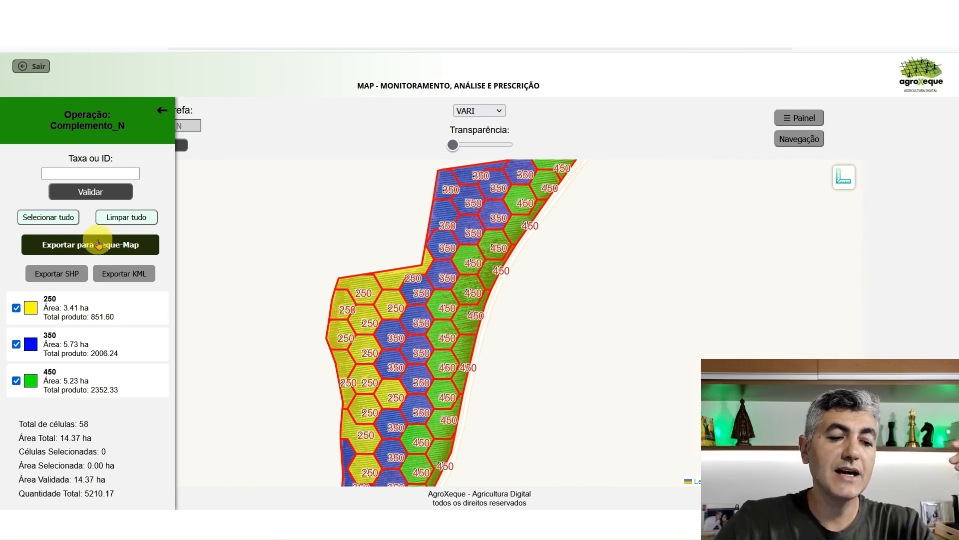
pyautogui.click(101, 243)
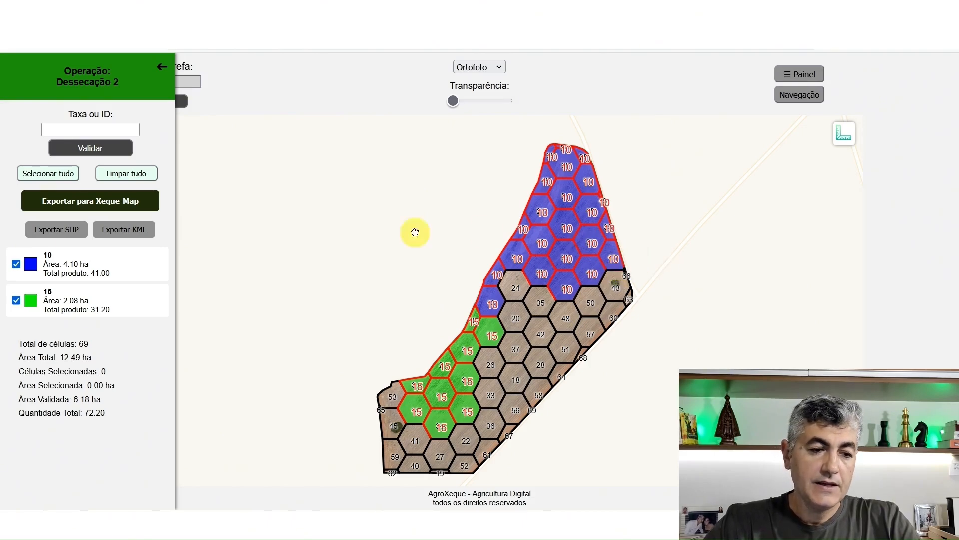
# Export the Dessecação 2 prescription as KML with both the 10 and 15 rates included
pyautogui.click(135, 234)
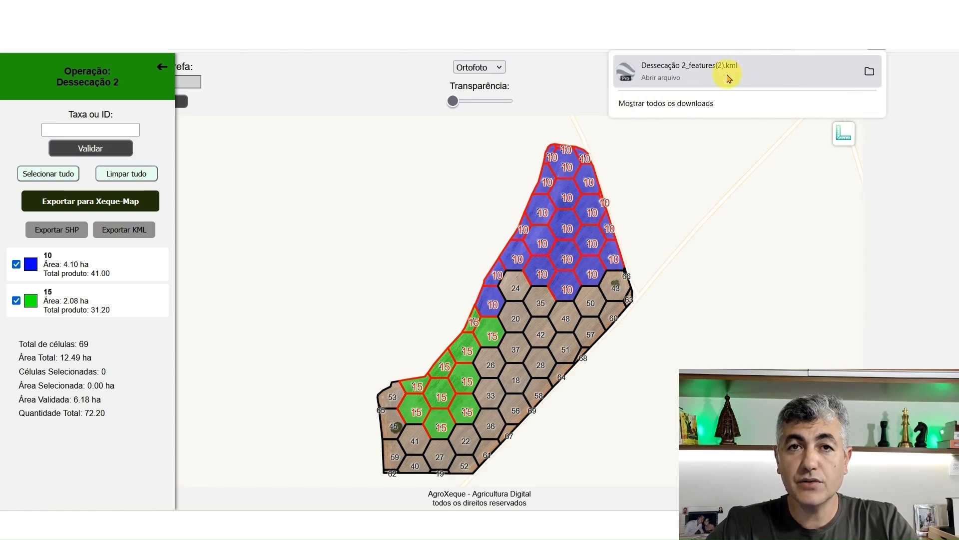
pyautogui.click(763, 80)
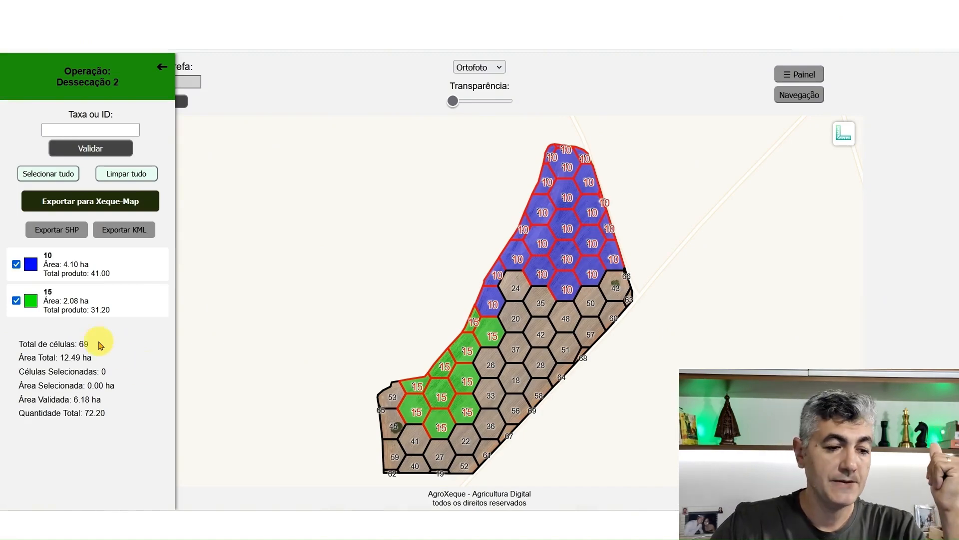
# Exclude rate 10 from Dessecação 2 and export only the rate 15 zone as KML
pyautogui.click(16, 264)
pyautogui.click(16, 300)
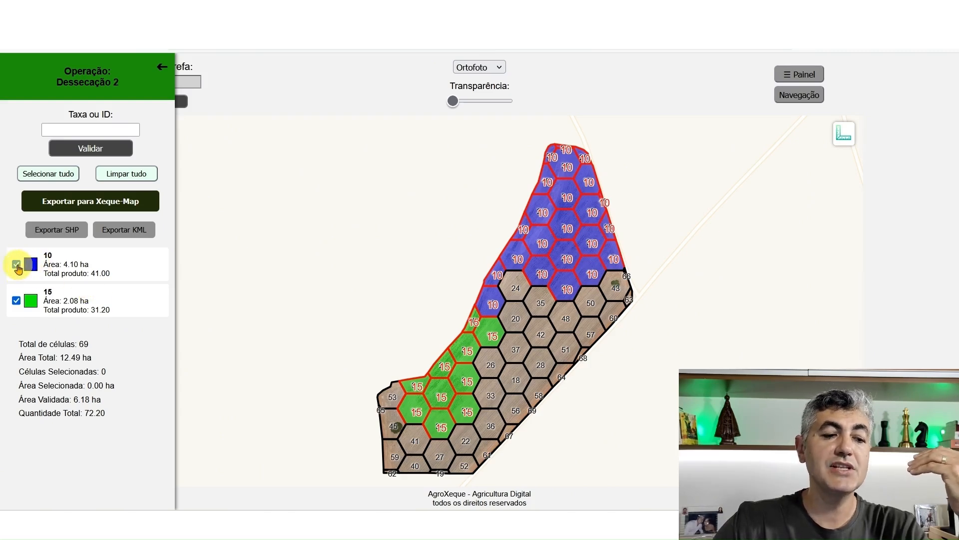
pyautogui.click(17, 264)
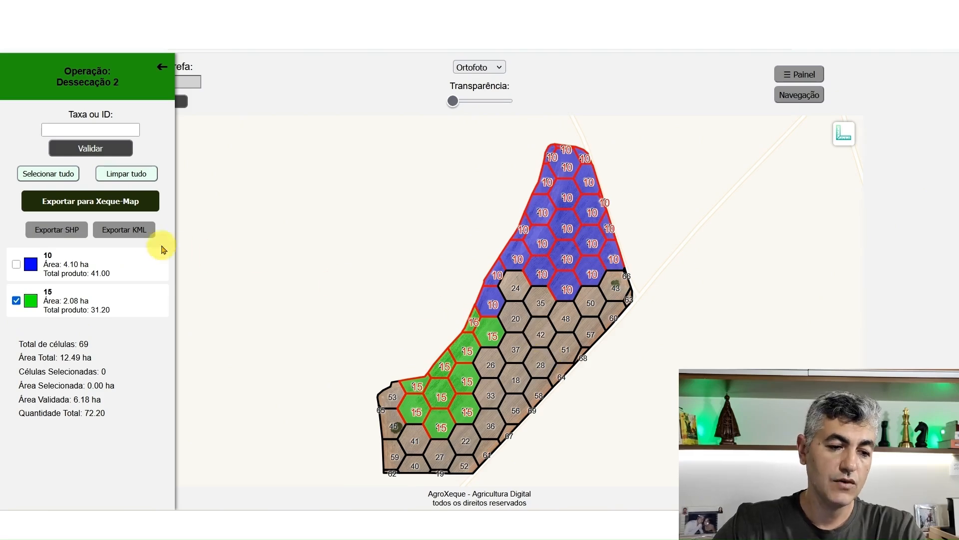
pyautogui.click(136, 231)
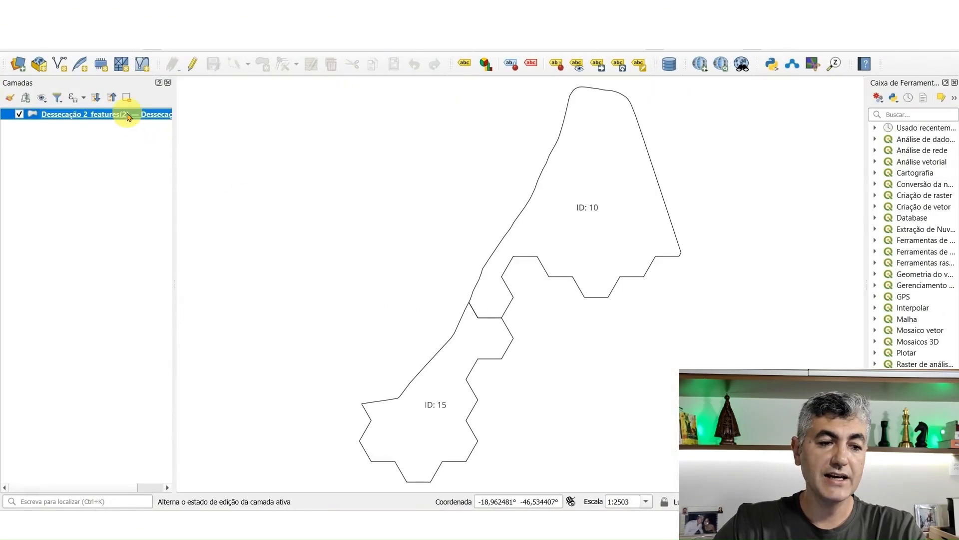
# Remove the Dessecação 2_features(2) layer from the QGIS project
pyautogui.rightClick(128, 114)
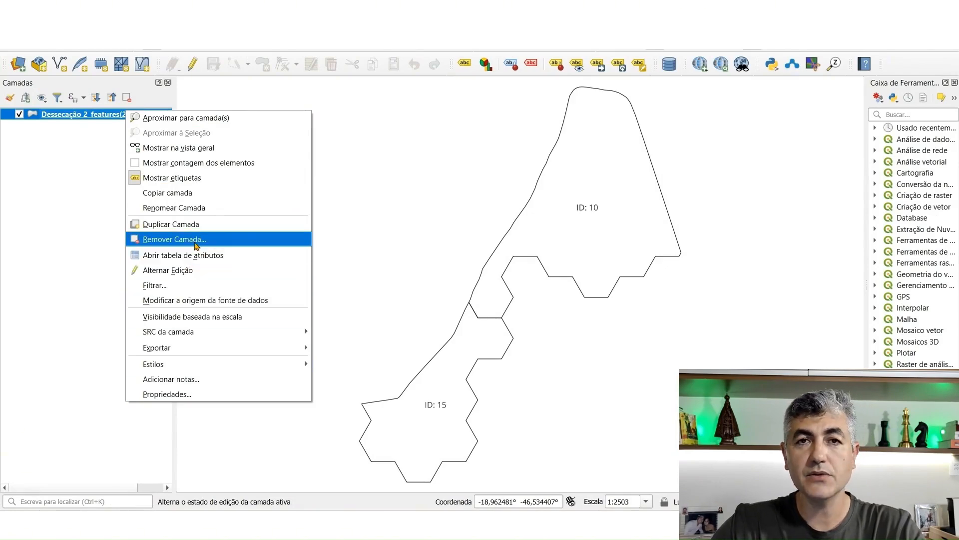
pyautogui.click(196, 239)
pyautogui.click(471, 275)
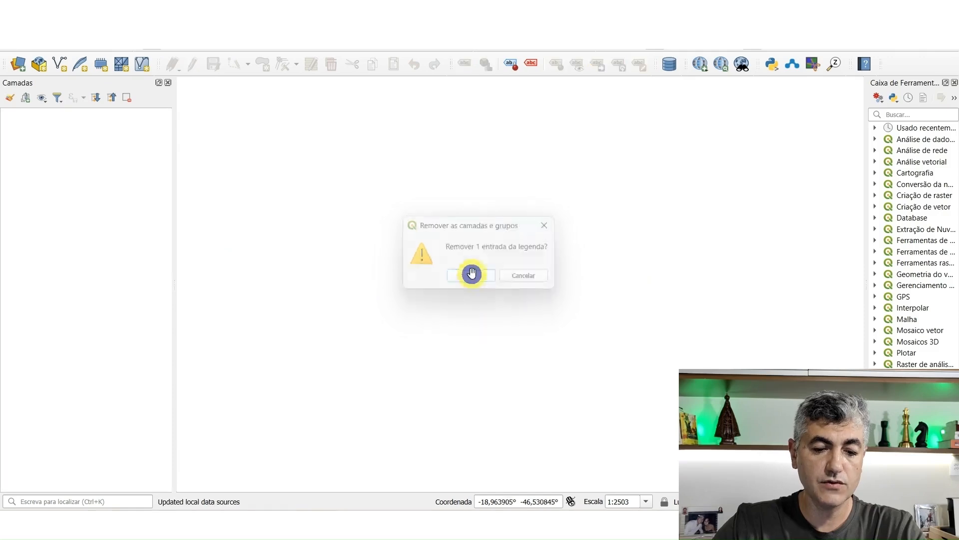
# Add the newly exported Dessecação 2_features(3) KML from the Downloads folder to the QGIS project as a polygon layer
pyautogui.click(492, 519)
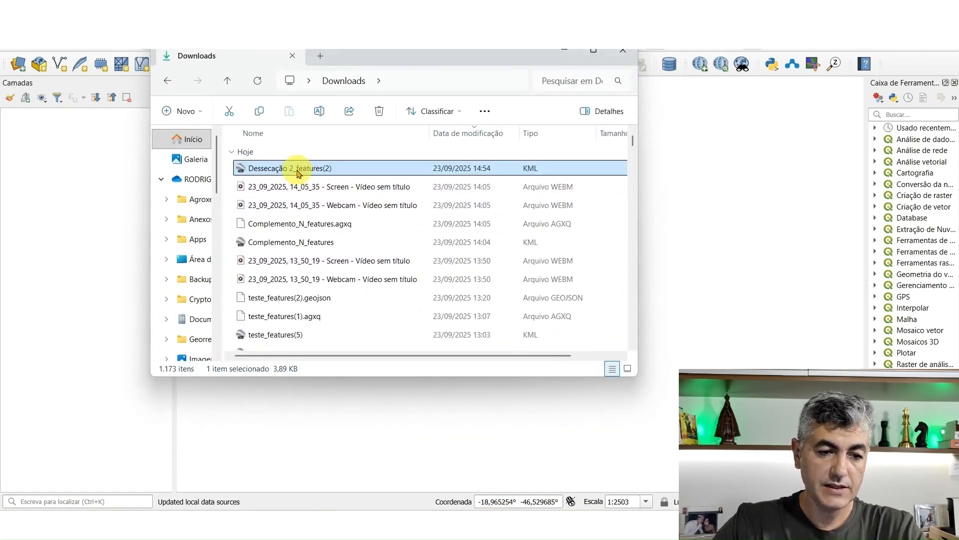
pyautogui.click(467, 131)
pyautogui.click(467, 132)
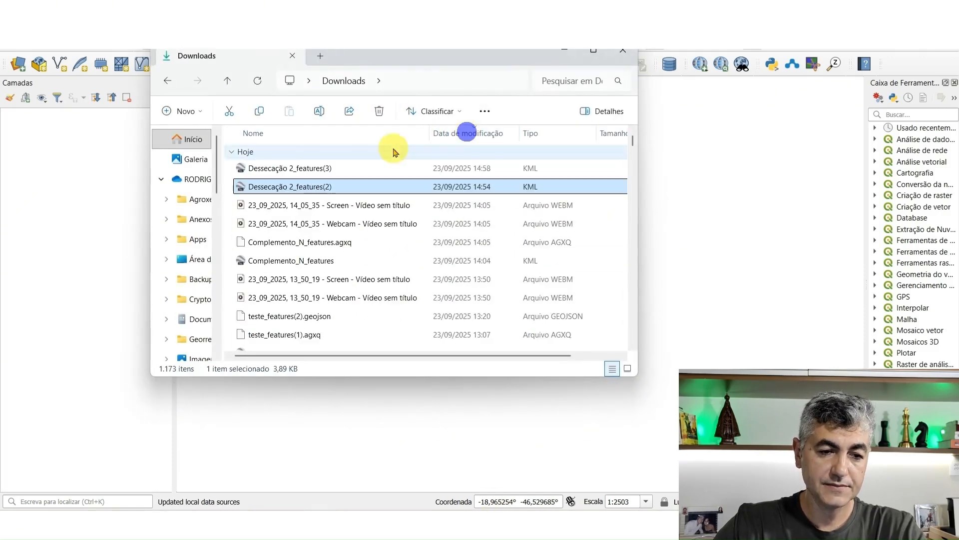
pyautogui.click(310, 168)
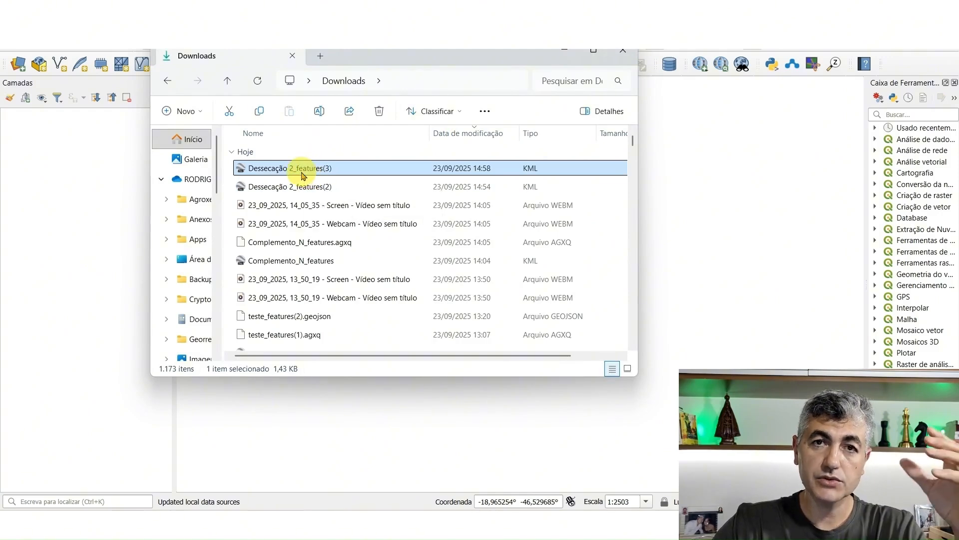
pyautogui.moveTo(301, 172); pyautogui.dragTo(85, 181)
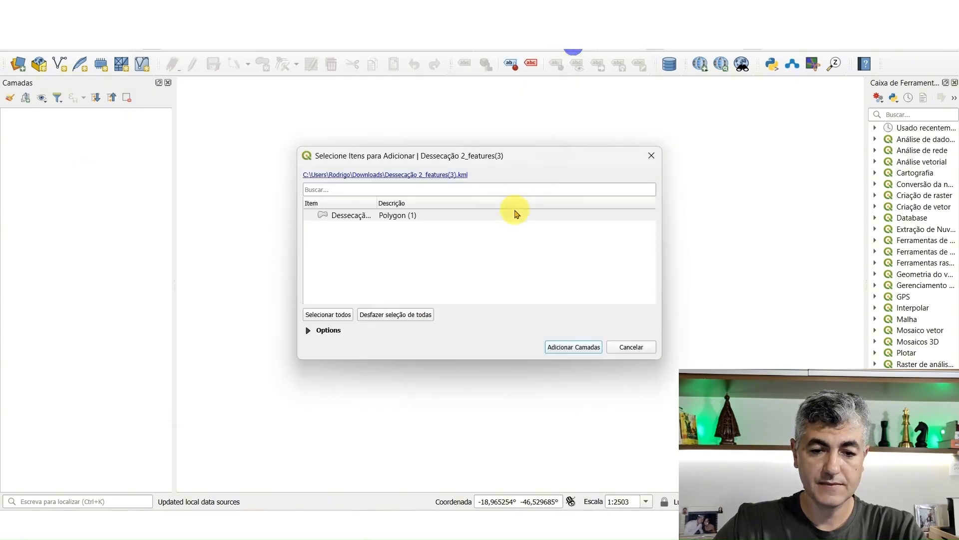
pyautogui.click(512, 214)
pyautogui.click(573, 347)
pyautogui.scroll(-3, 512, 250)
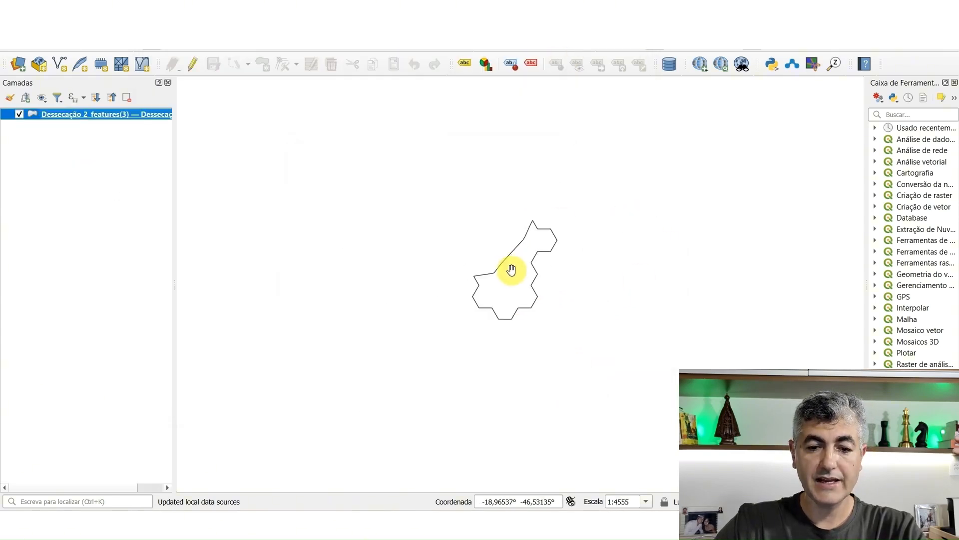
pyautogui.scroll(2, 466, 246)
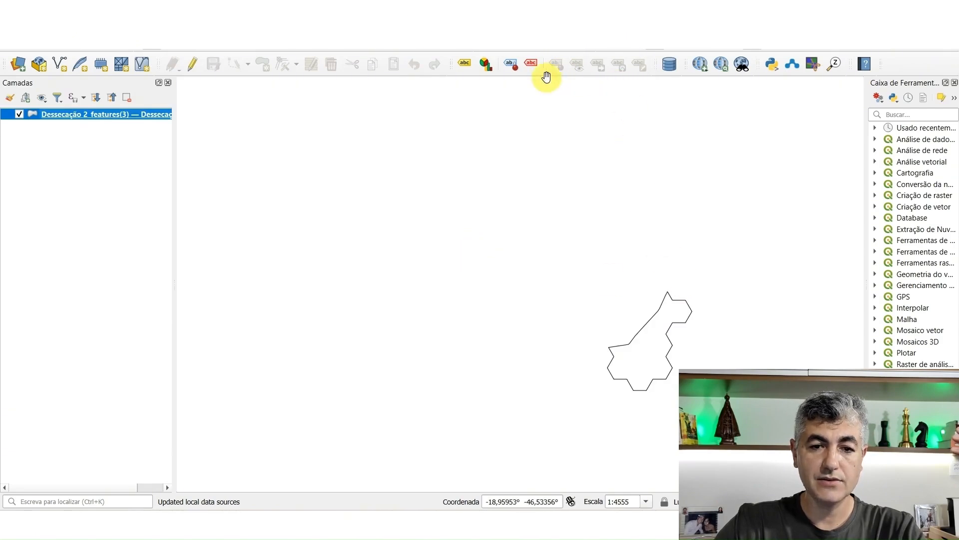
# Identify the Dessecação 2_features(3) polygon and compare its derived ellipsoidal area with the rate 15 area listed in agroXeque
pyautogui.click(652, 363)
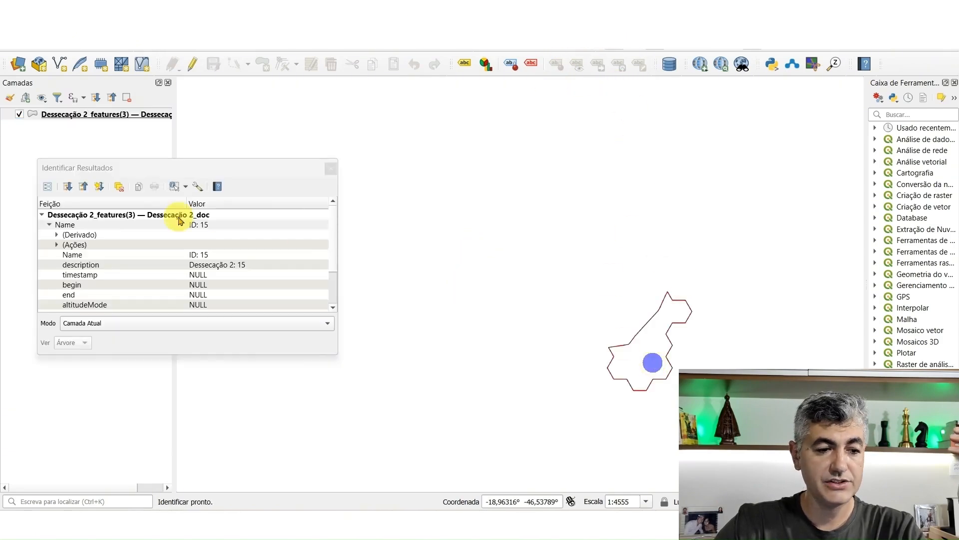
pyautogui.click(57, 235)
pyautogui.scroll(-4, 198, 278)
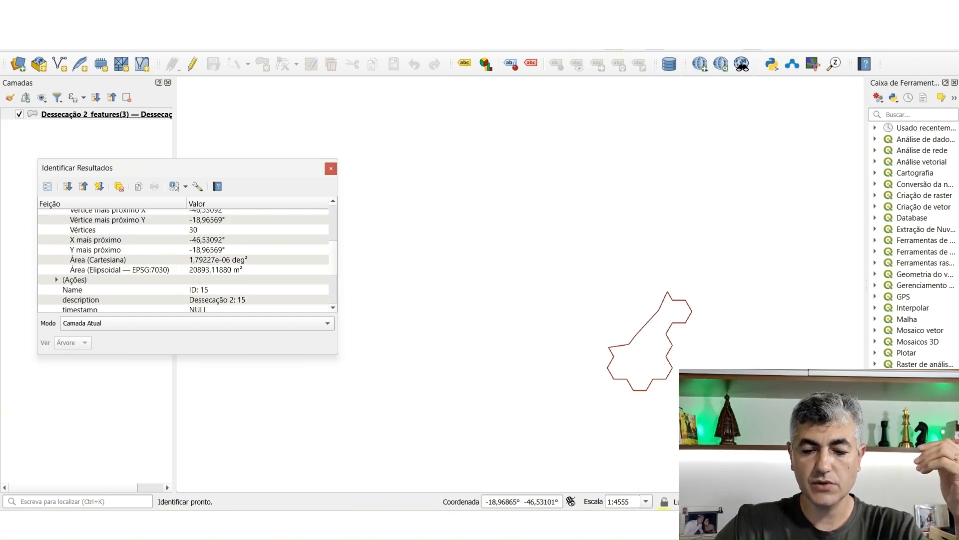
pyautogui.moveTo(633, 524)
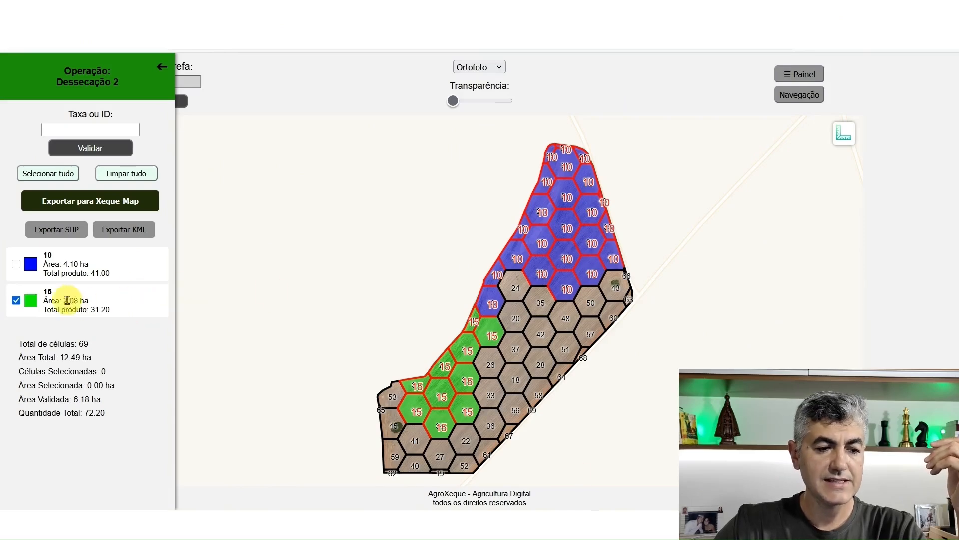
pyautogui.moveTo(82, 302); pyautogui.dragTo(62, 302)
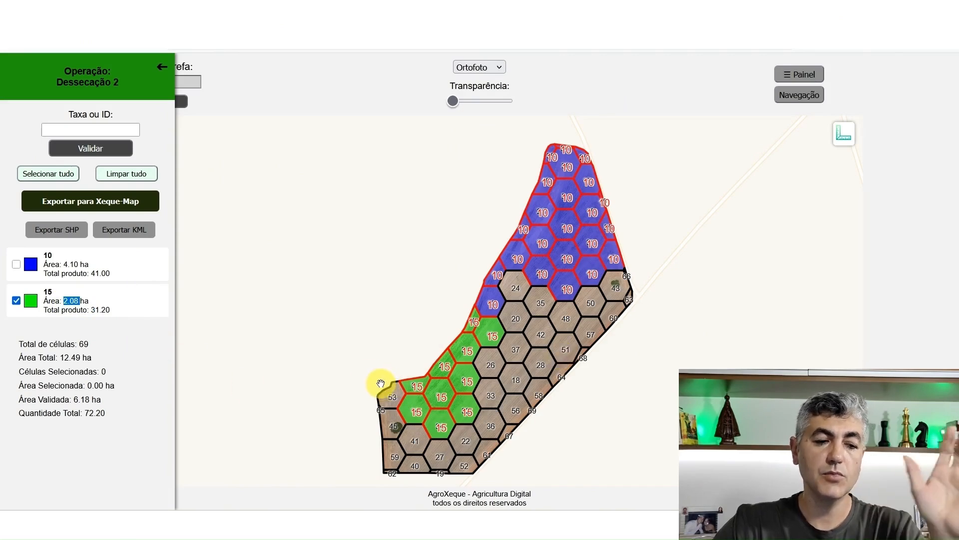
# In agroXeque, include rate 10, exclude rate 15, and export the Dessecação 2 prescription as KML
pyautogui.click(16, 263)
pyautogui.click(16, 300)
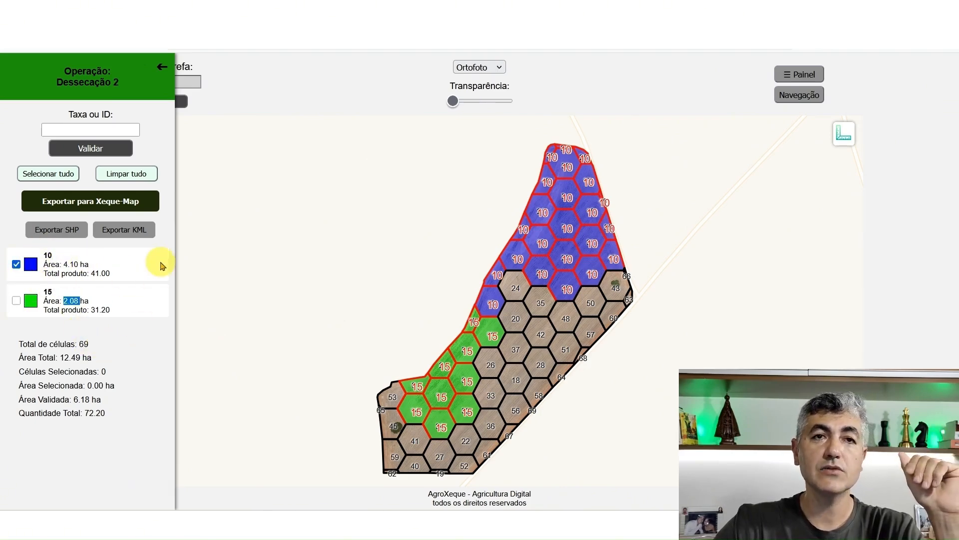
pyautogui.click(132, 229)
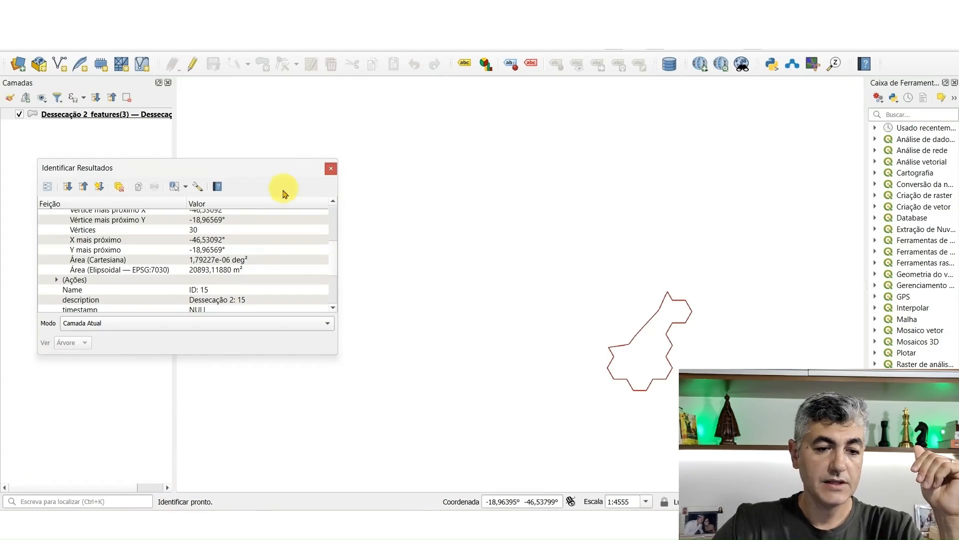
# Back in QGIS, close the identify results and add the Dessecação 2_features(4) KML from Downloads as a layer
pyautogui.click(328, 168)
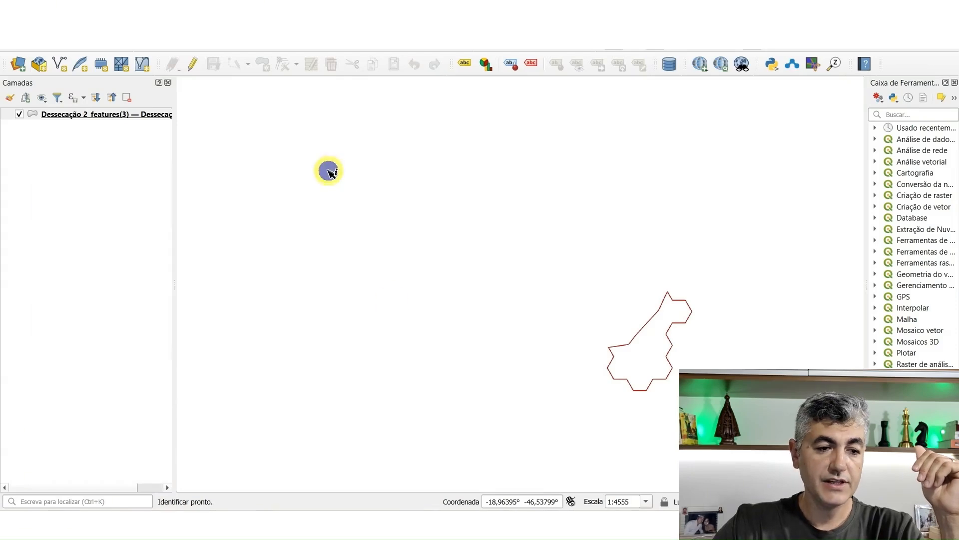
pyautogui.click(464, 523)
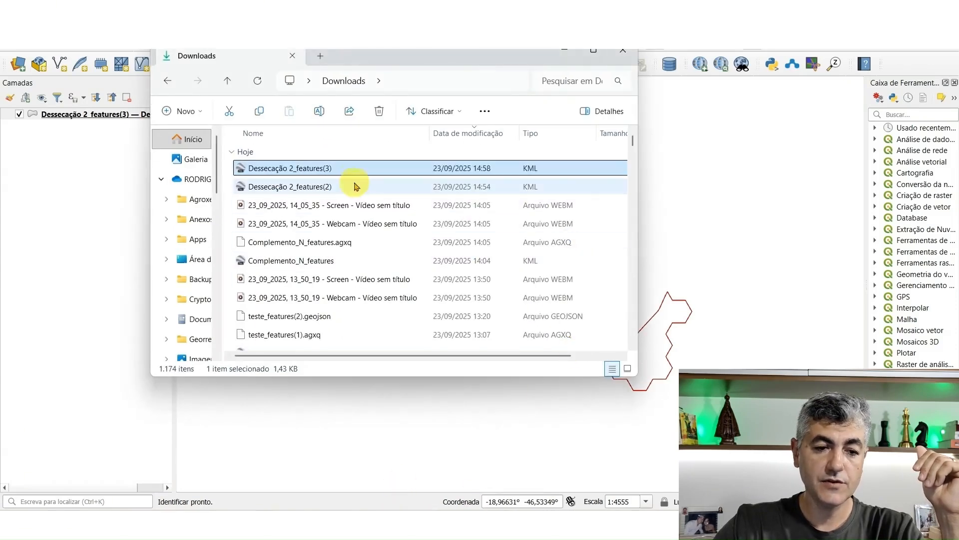
pyautogui.click(467, 130)
pyautogui.click(466, 131)
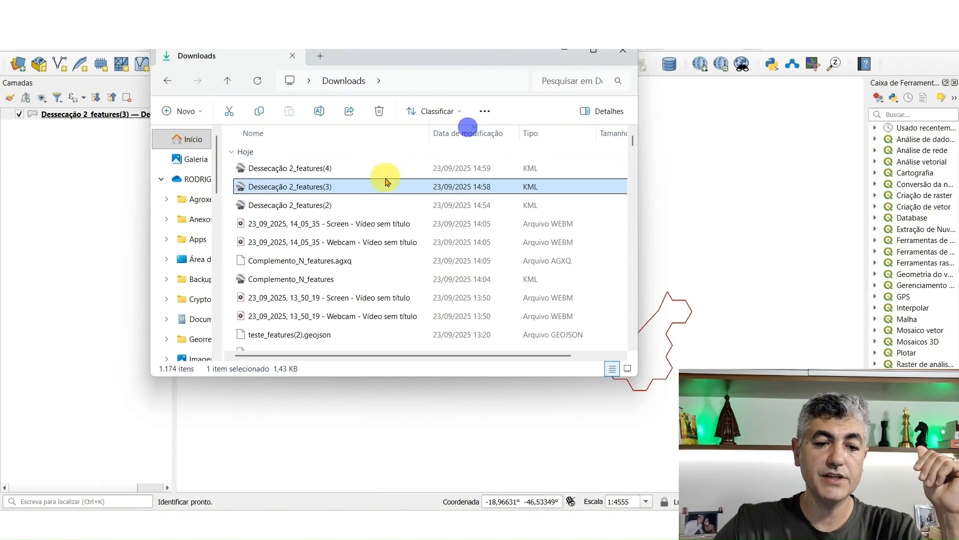
pyautogui.click(368, 165)
pyautogui.moveTo(348, 176); pyautogui.dragTo(75, 182)
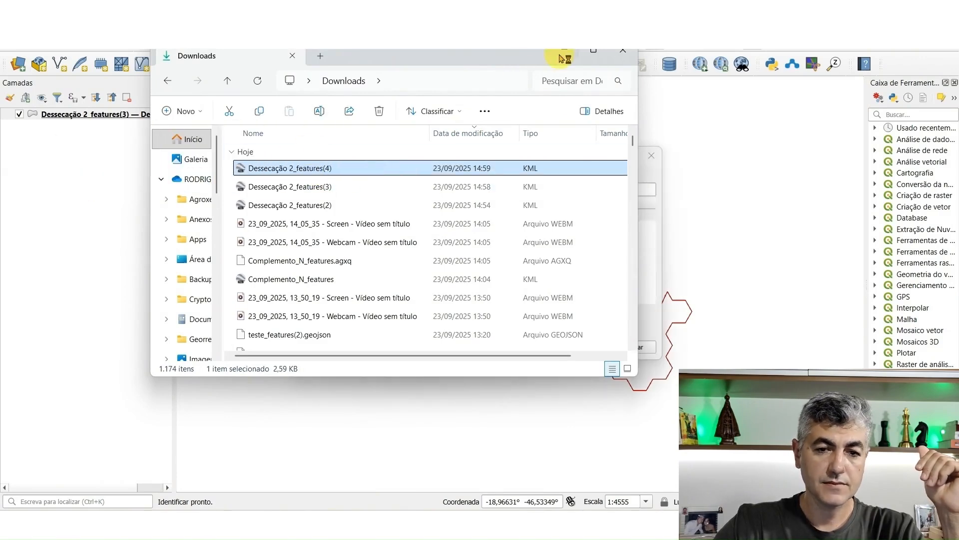
pyautogui.click(497, 215)
pyautogui.click(569, 347)
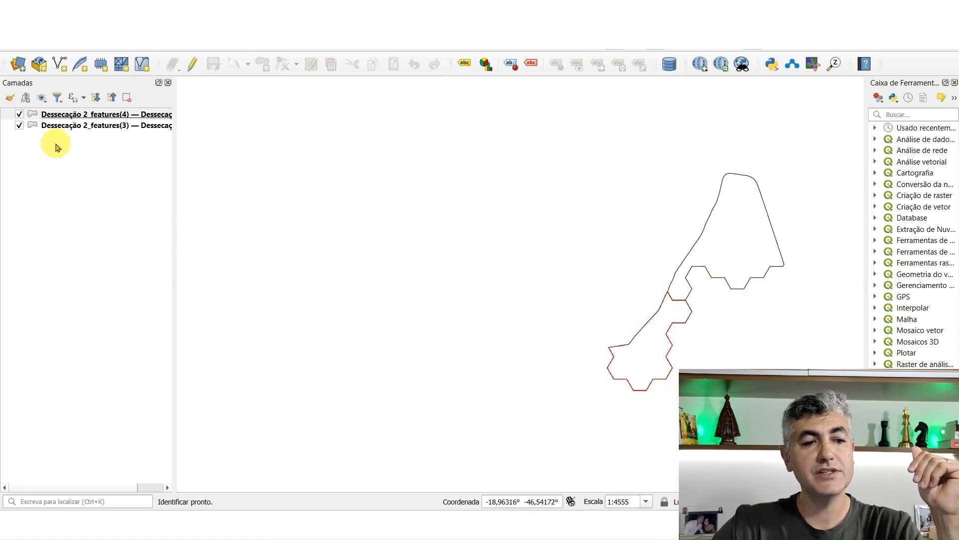
# Hide both Dessecação 2 layers and show them again to compare the separately exported zones
pyautogui.click(20, 115)
pyautogui.click(17, 126)
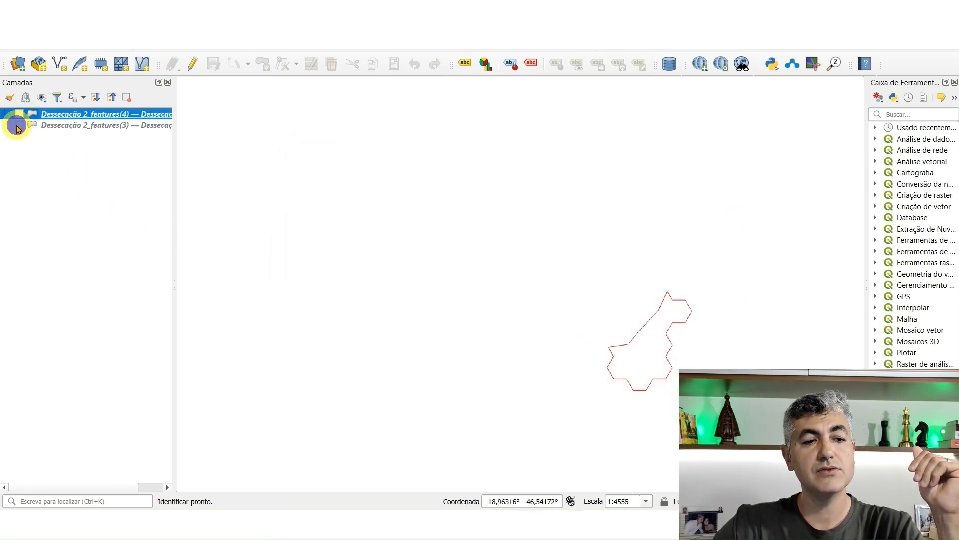
pyautogui.click(19, 125)
pyautogui.click(19, 114)
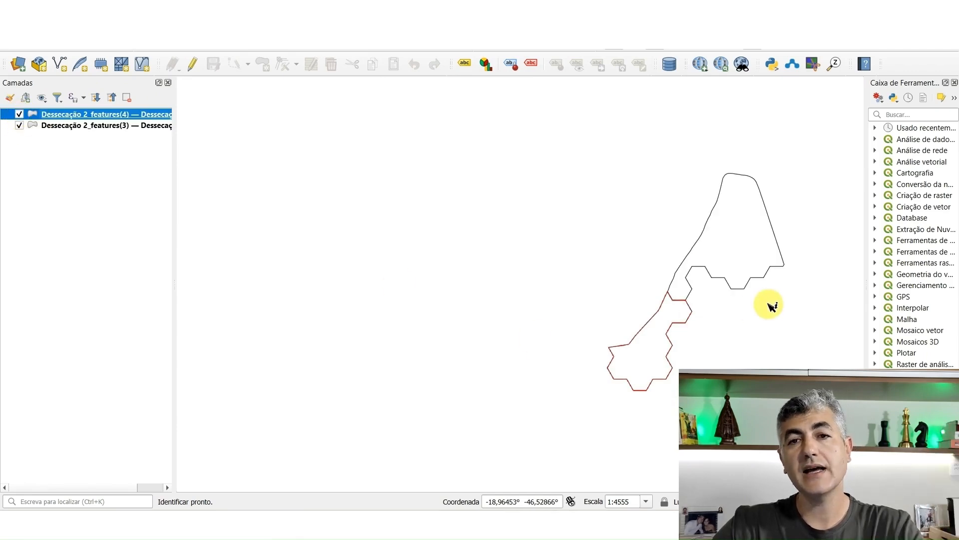
# Label the Dessecação 2_features(4) layer with individual labels (Rótulos individuais) based on the Name field
pyautogui.rightClick(111, 114)
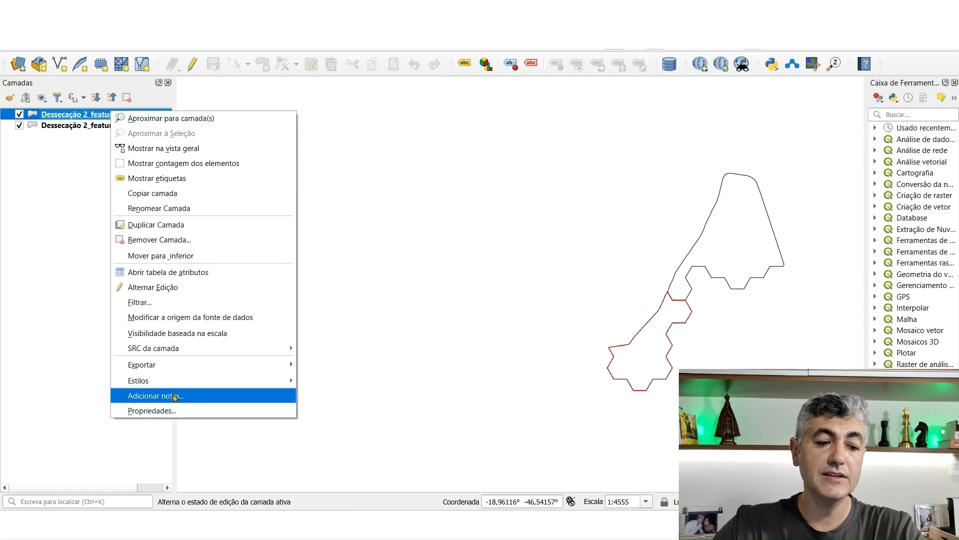
pyautogui.click(178, 410)
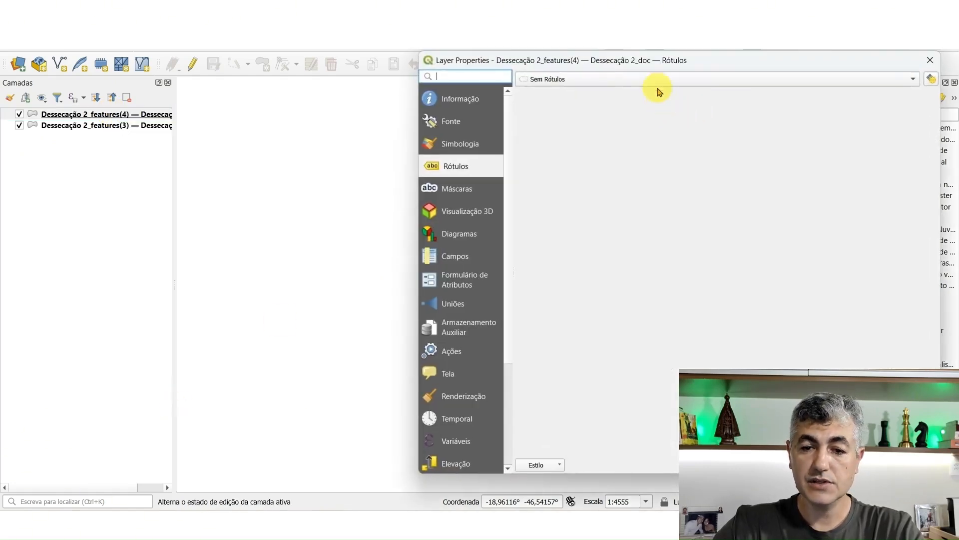
pyautogui.click(653, 79)
pyautogui.click(649, 93)
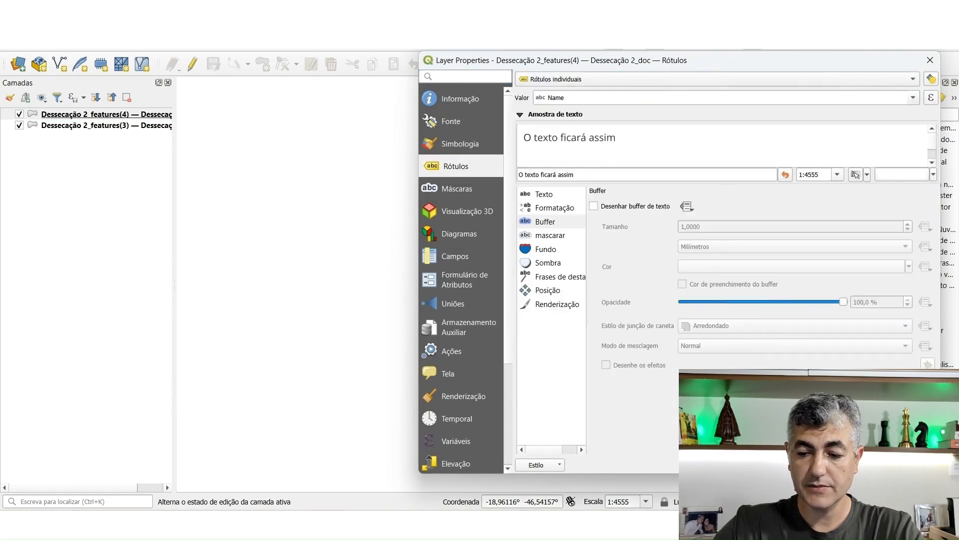
pyautogui.click(756, 465)
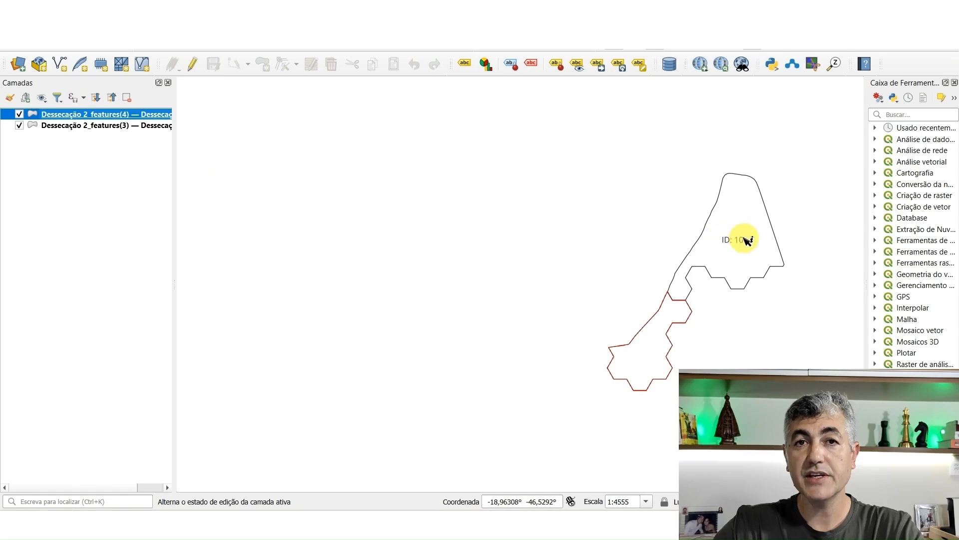
# Apply individual labels based on the Name field to the Dessecação 2_features(3) layer as well
pyautogui.click(90, 125)
pyautogui.rightClick(90, 125)
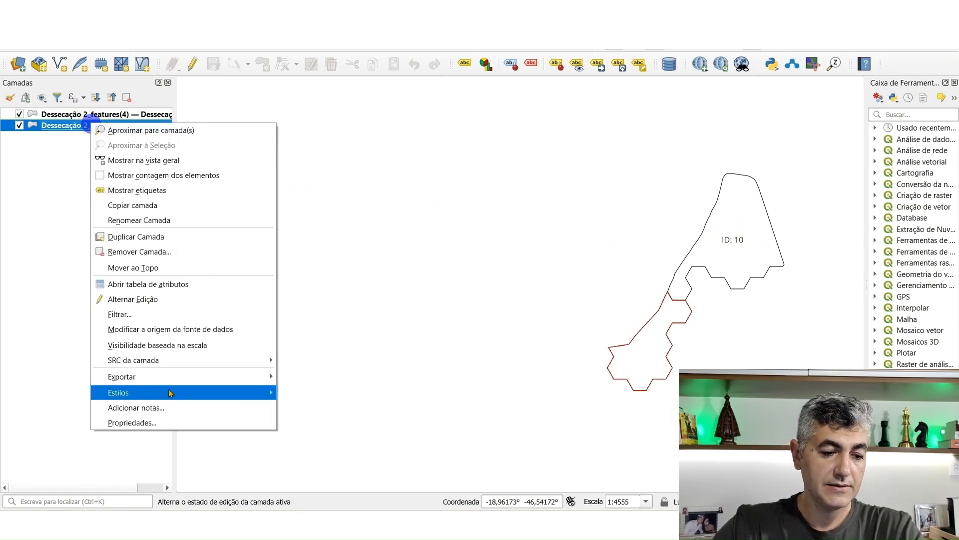
pyautogui.click(173, 419)
pyautogui.click(574, 78)
pyautogui.click(574, 93)
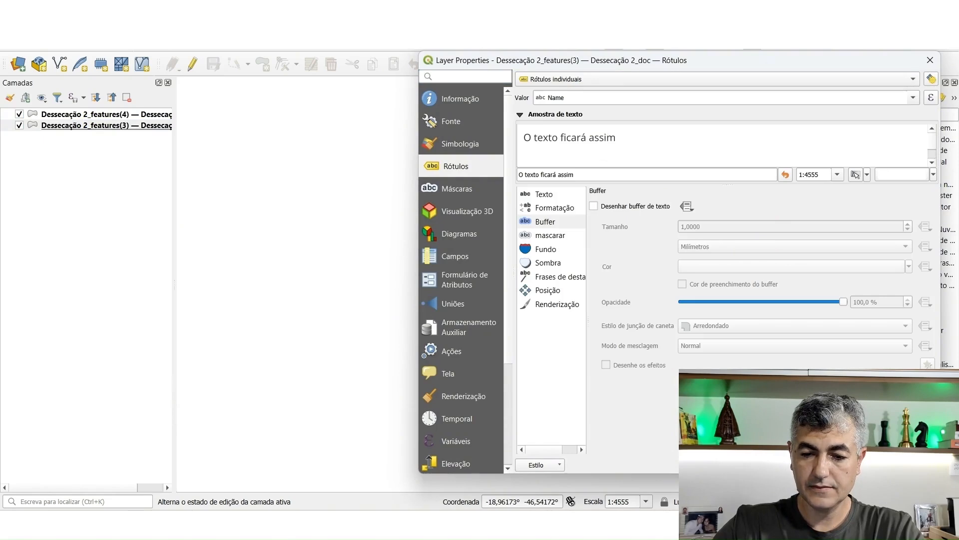
pyautogui.click(756, 465)
pyautogui.moveTo(585, 334); pyautogui.dragTo(463, 333)
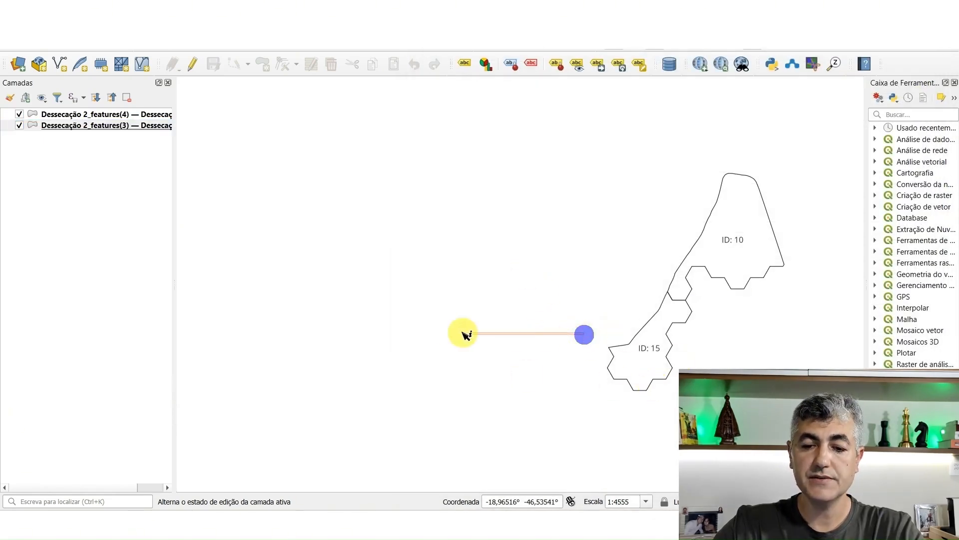